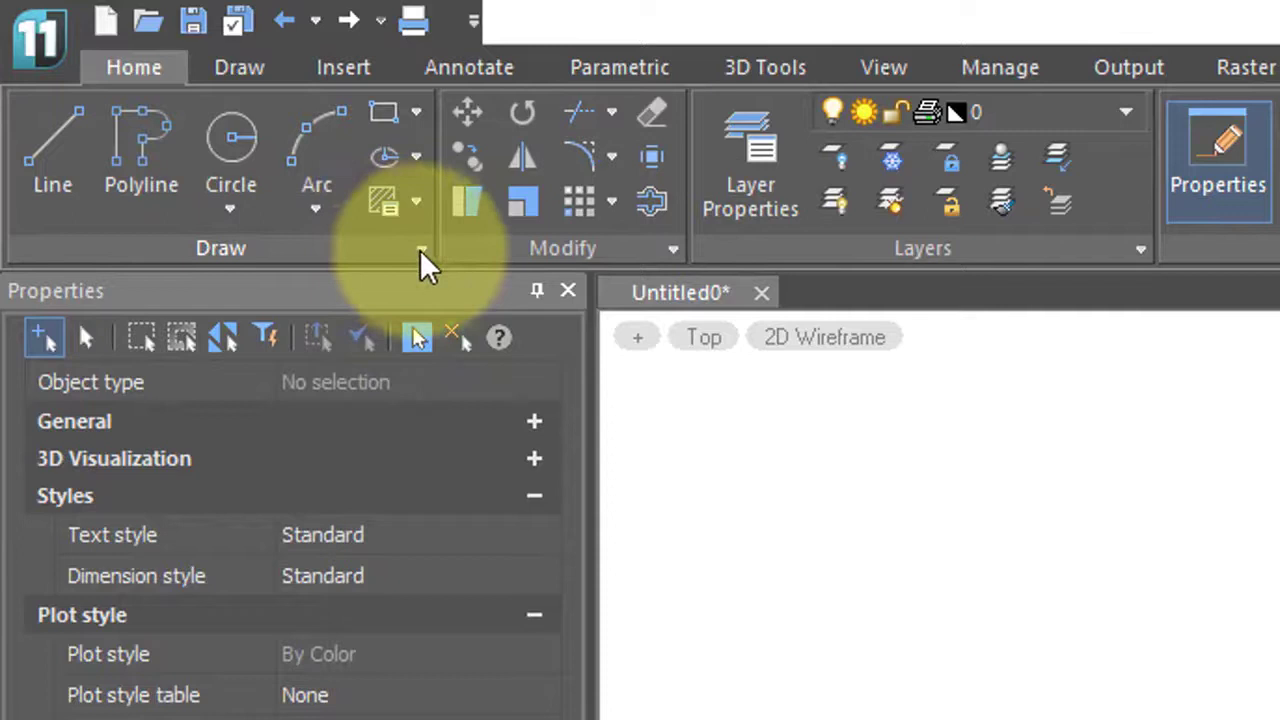
Draw a fit-point spline through points on the zigzag polyline, accepting the default start and end tangents.
click(420, 250)
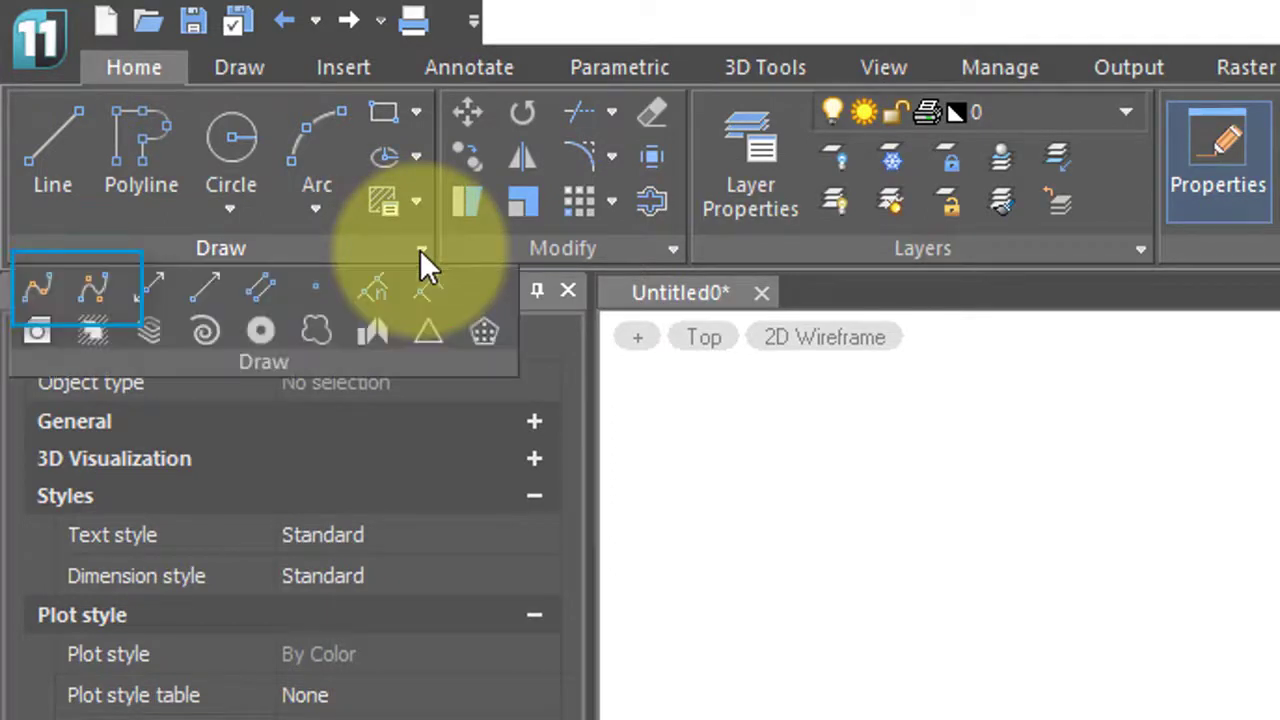
click(51, 290)
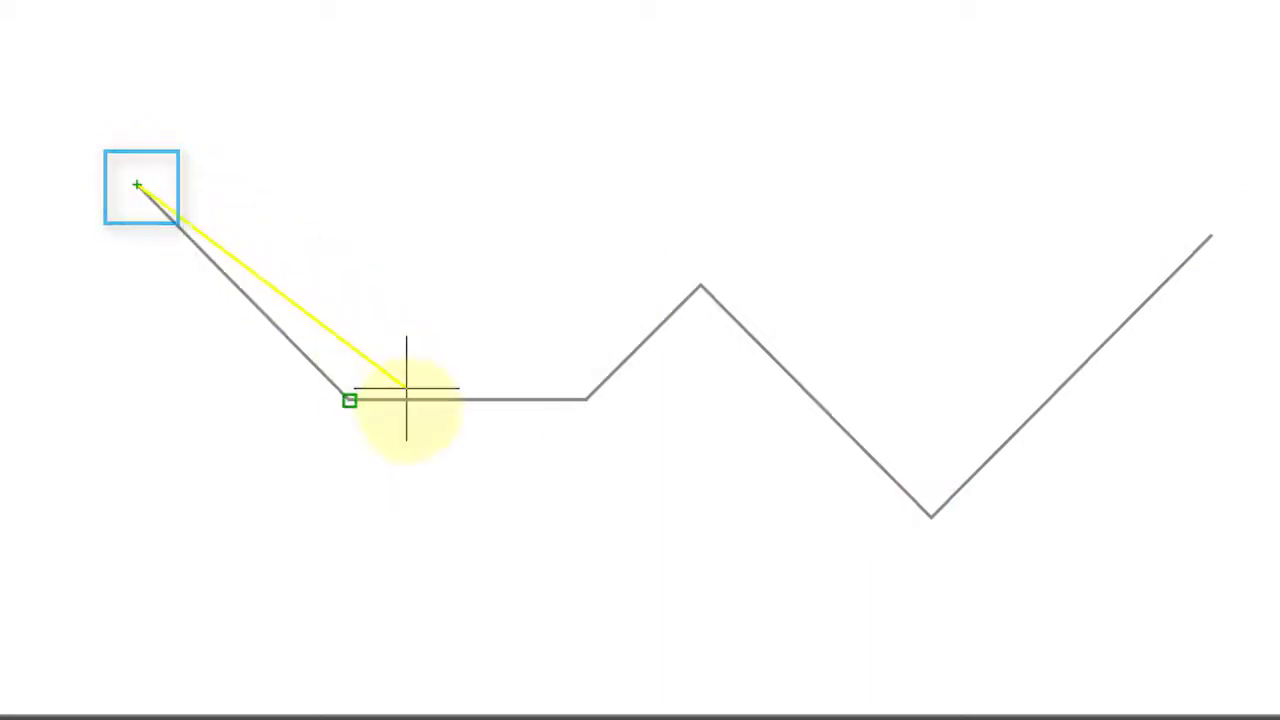
click(349, 400)
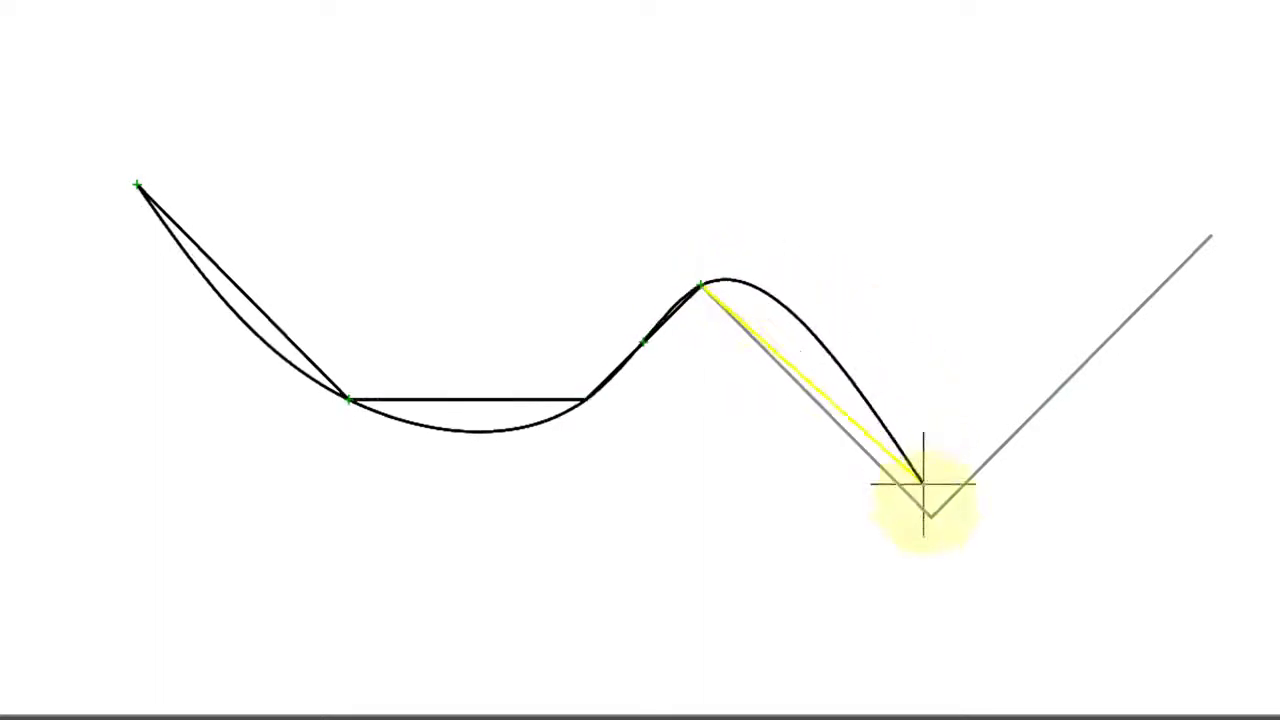
click(928, 514)
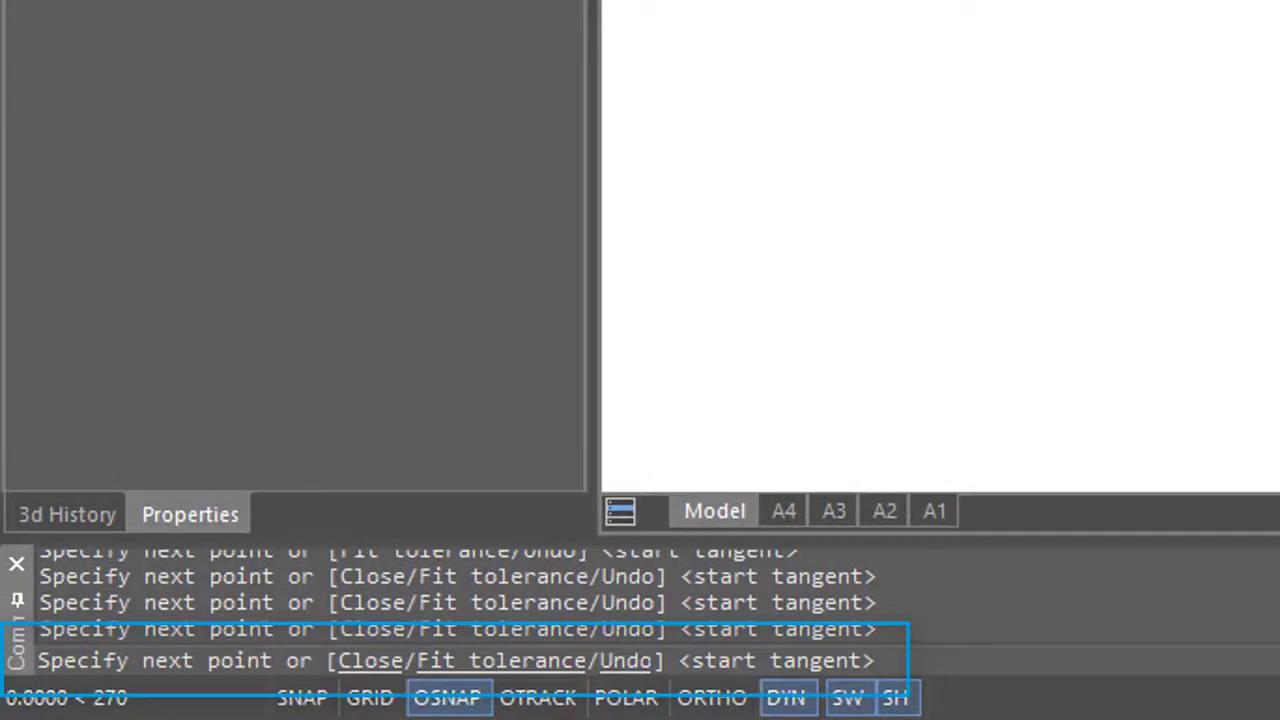
key(Return)
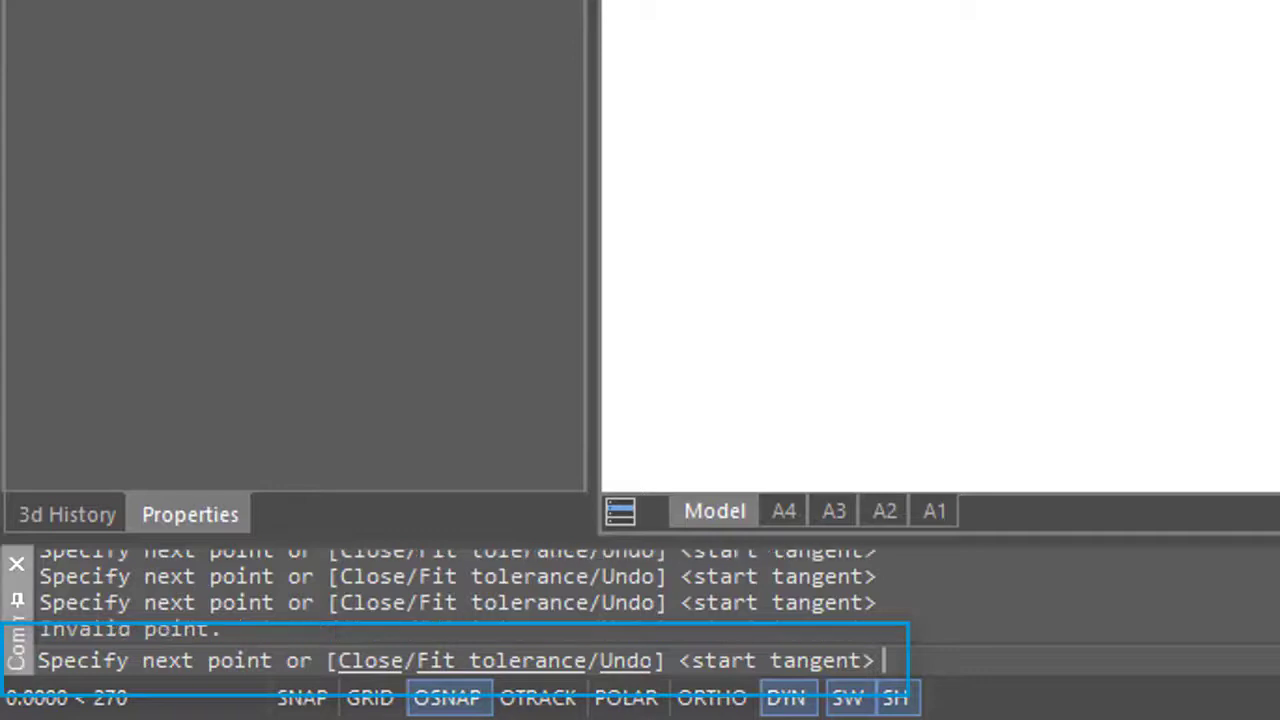
key(Return)
key(Return)
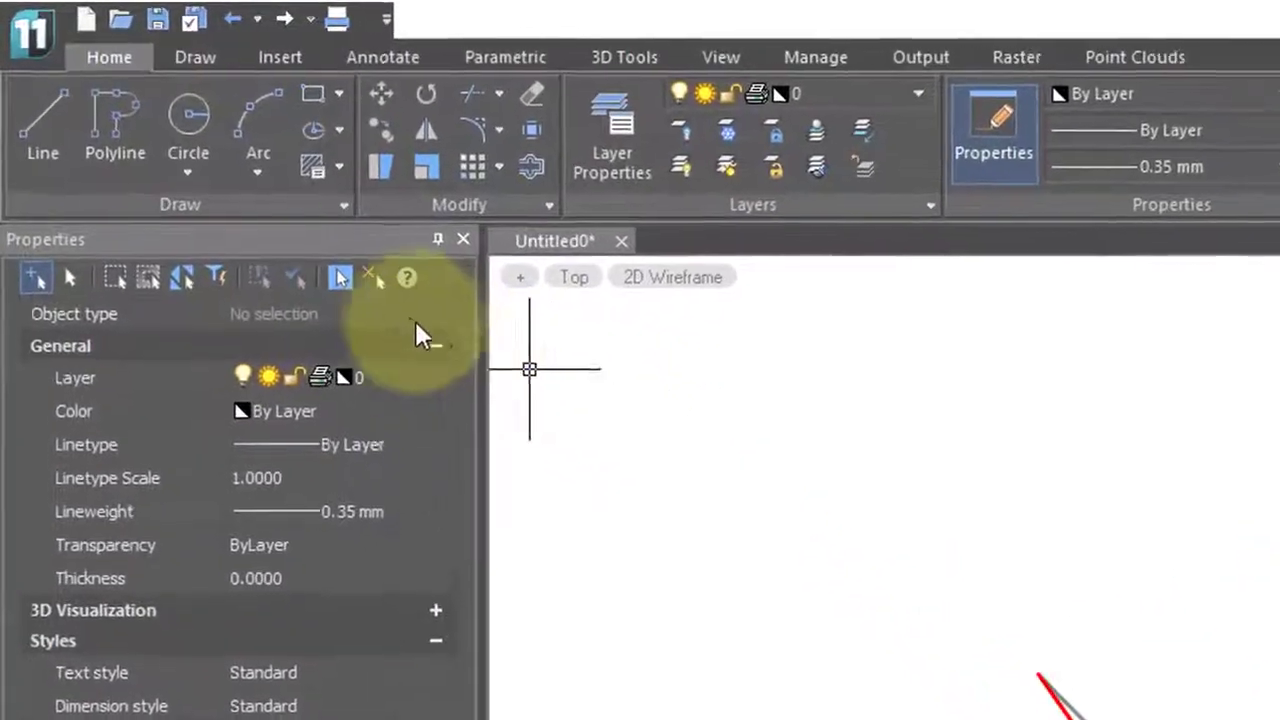
click(344, 204)
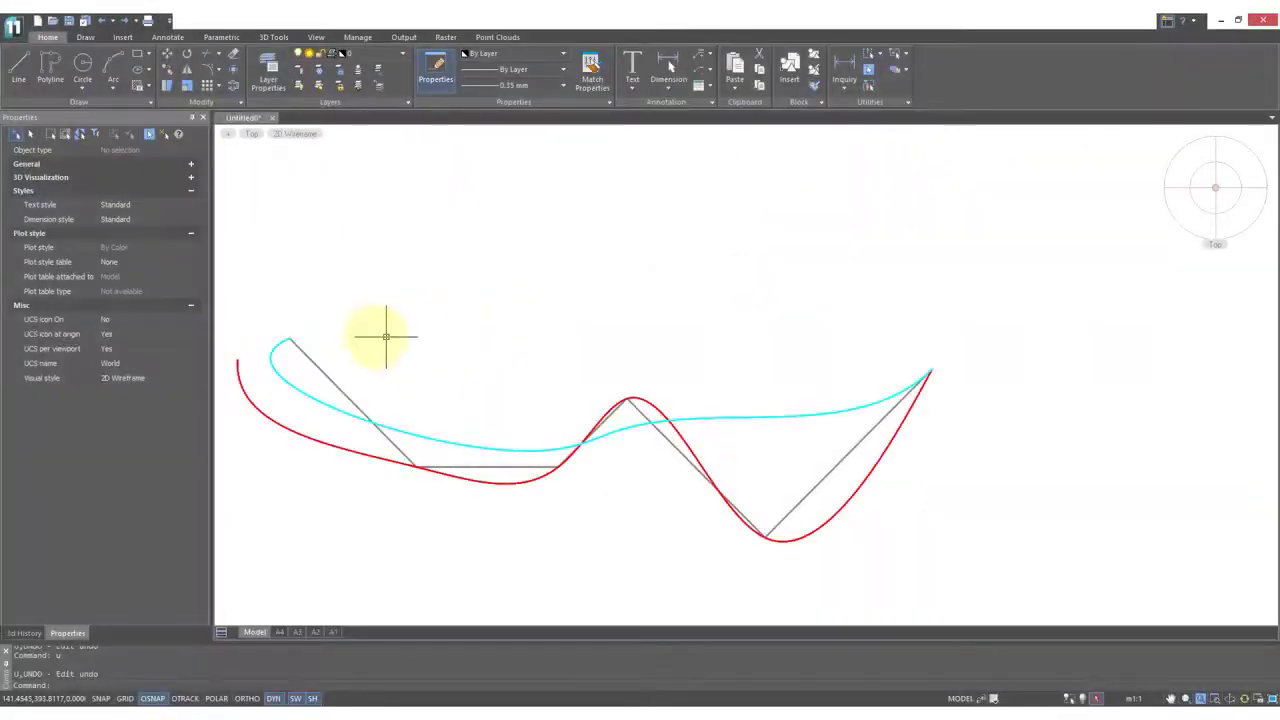
Switch the red spline's method to Control Verticies and back to Fit.
click(245, 399)
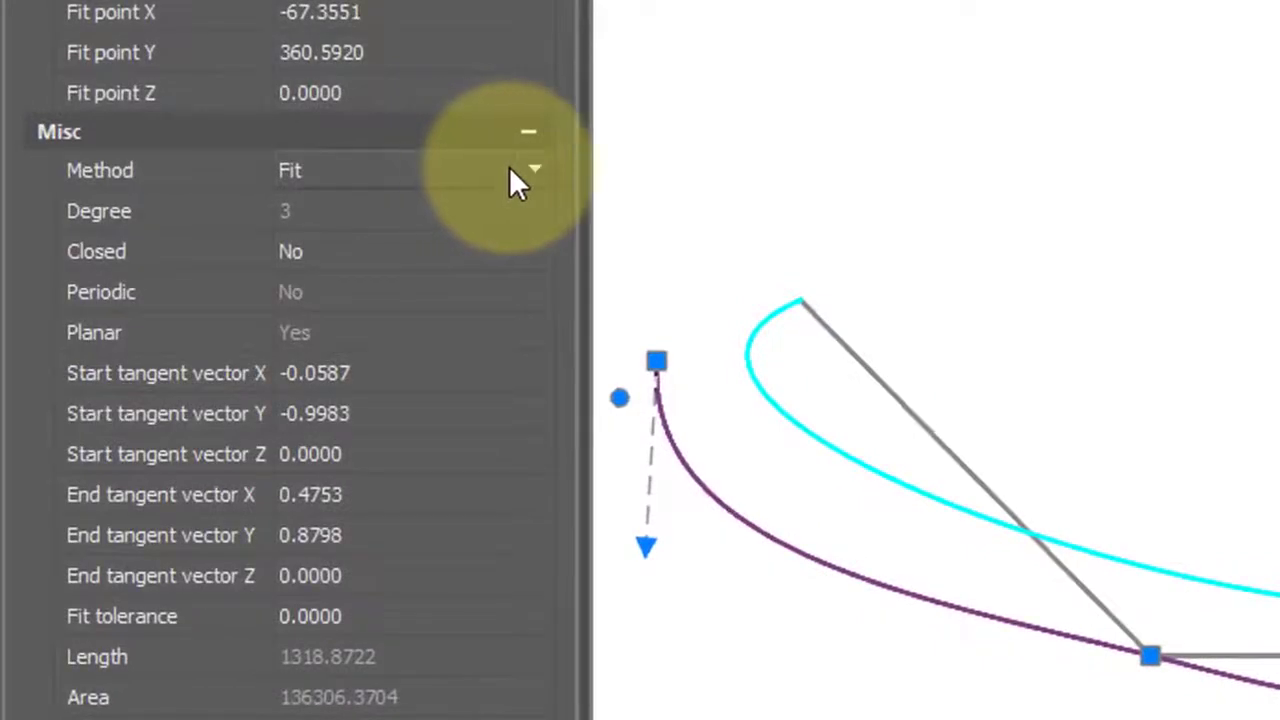
click(533, 172)
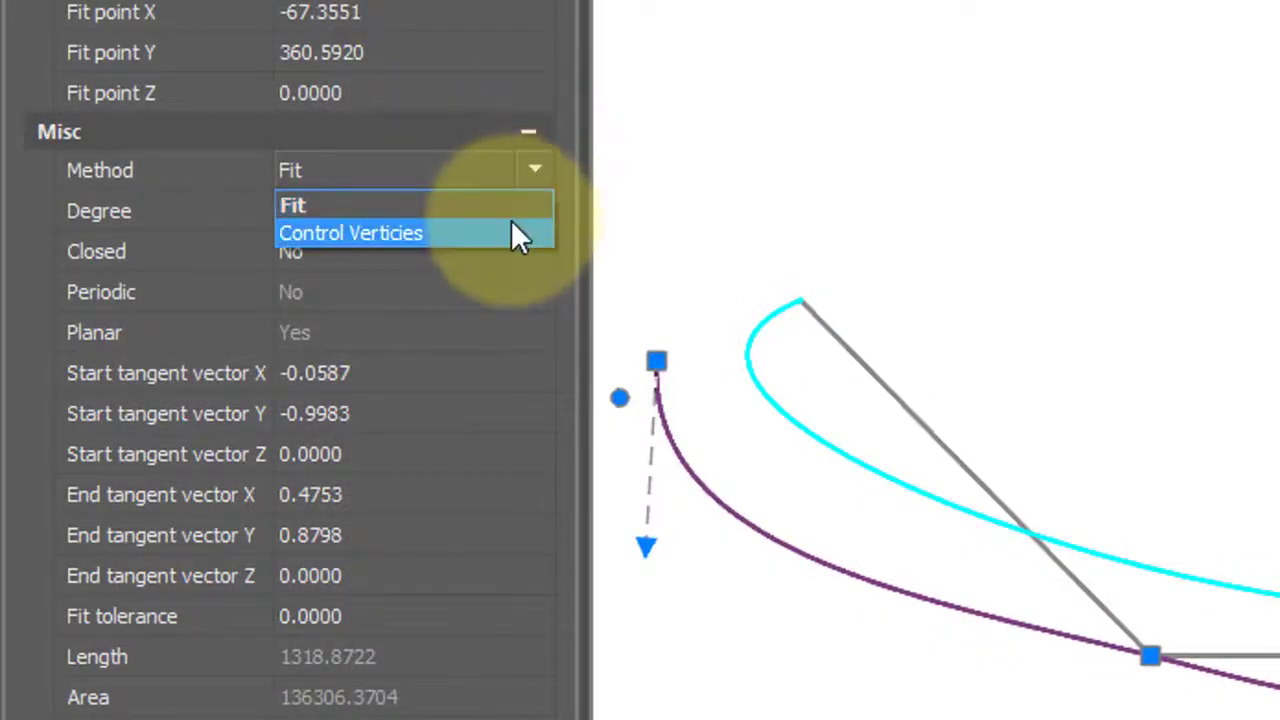
click(511, 230)
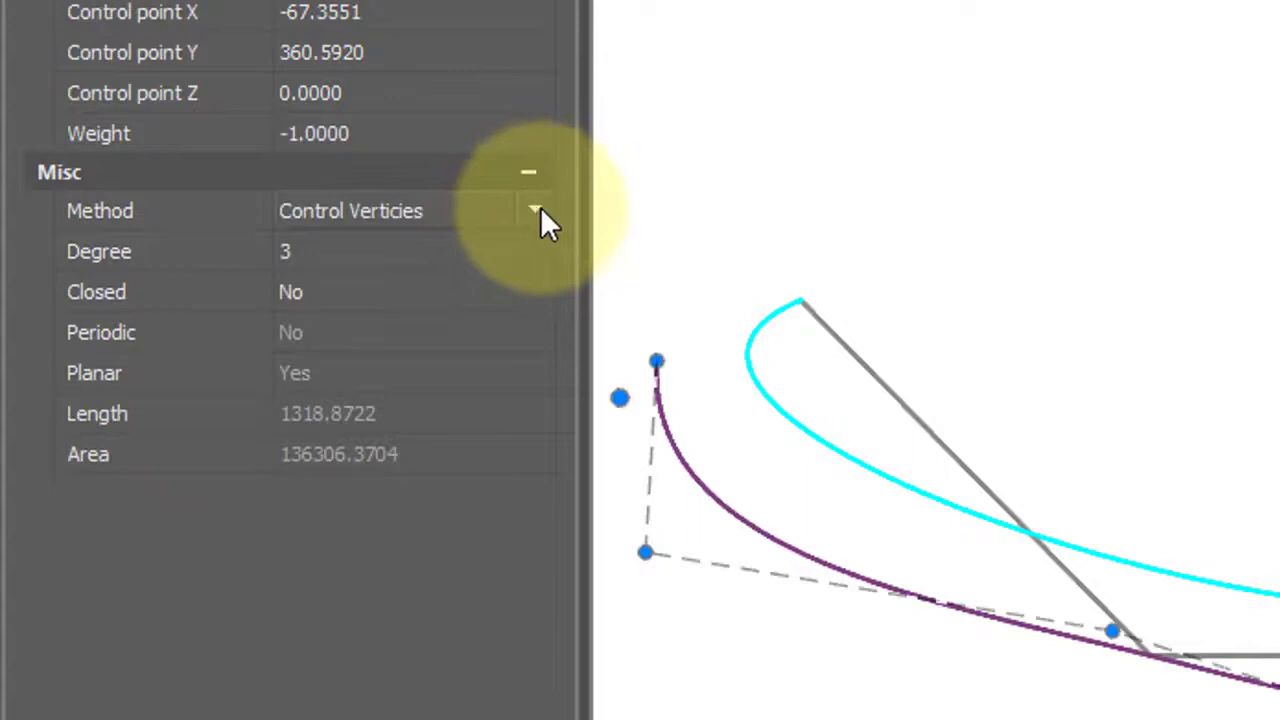
click(538, 212)
click(506, 247)
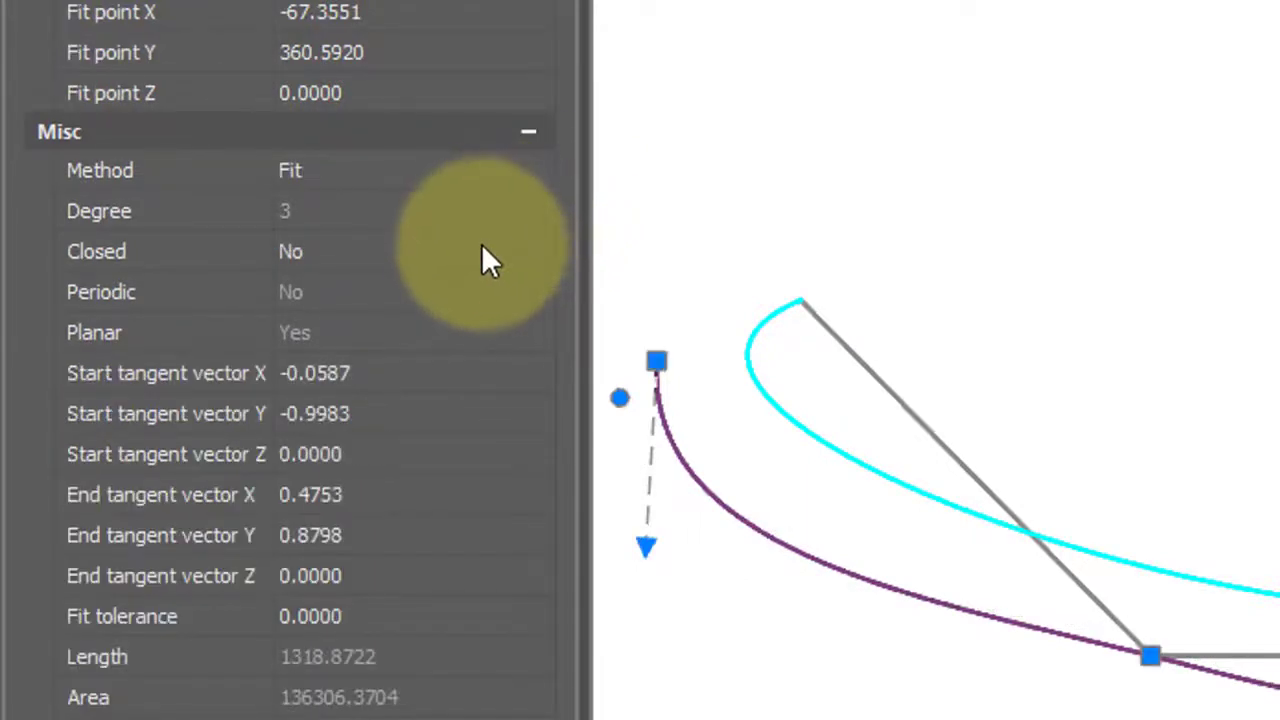
Set the Closed property of the red fit spline to Yes.
click(534, 252)
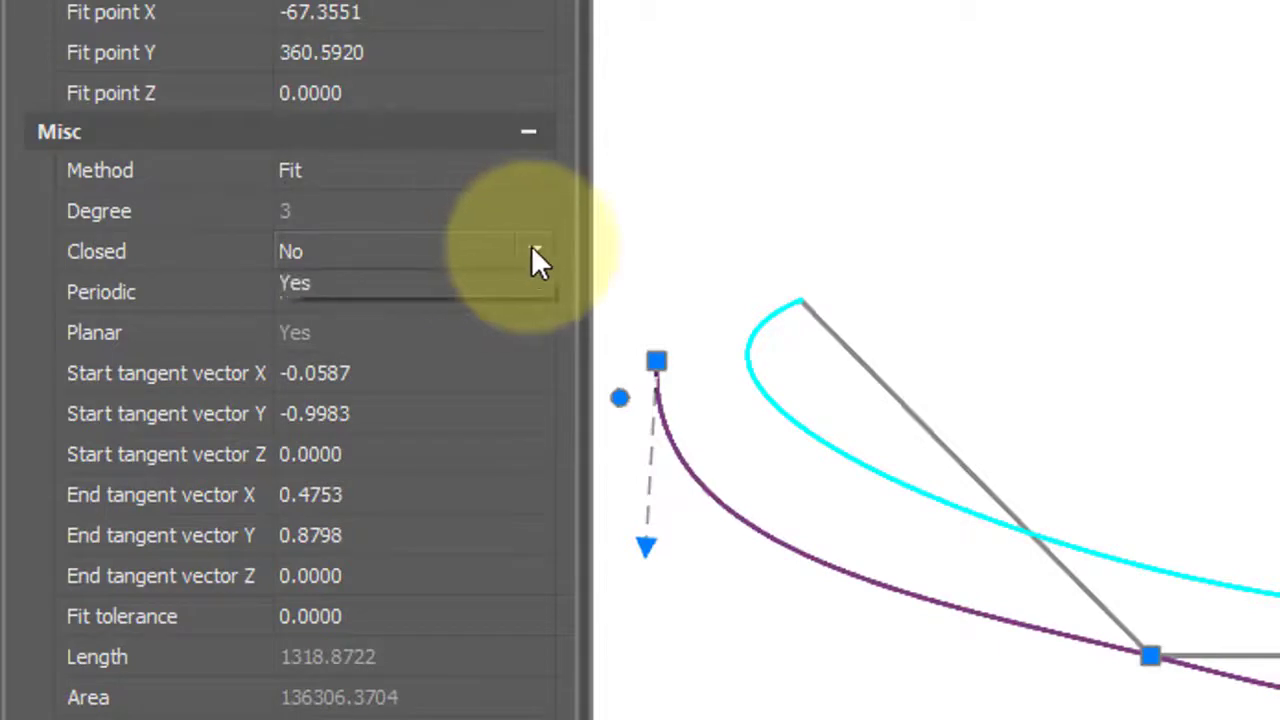
click(505, 313)
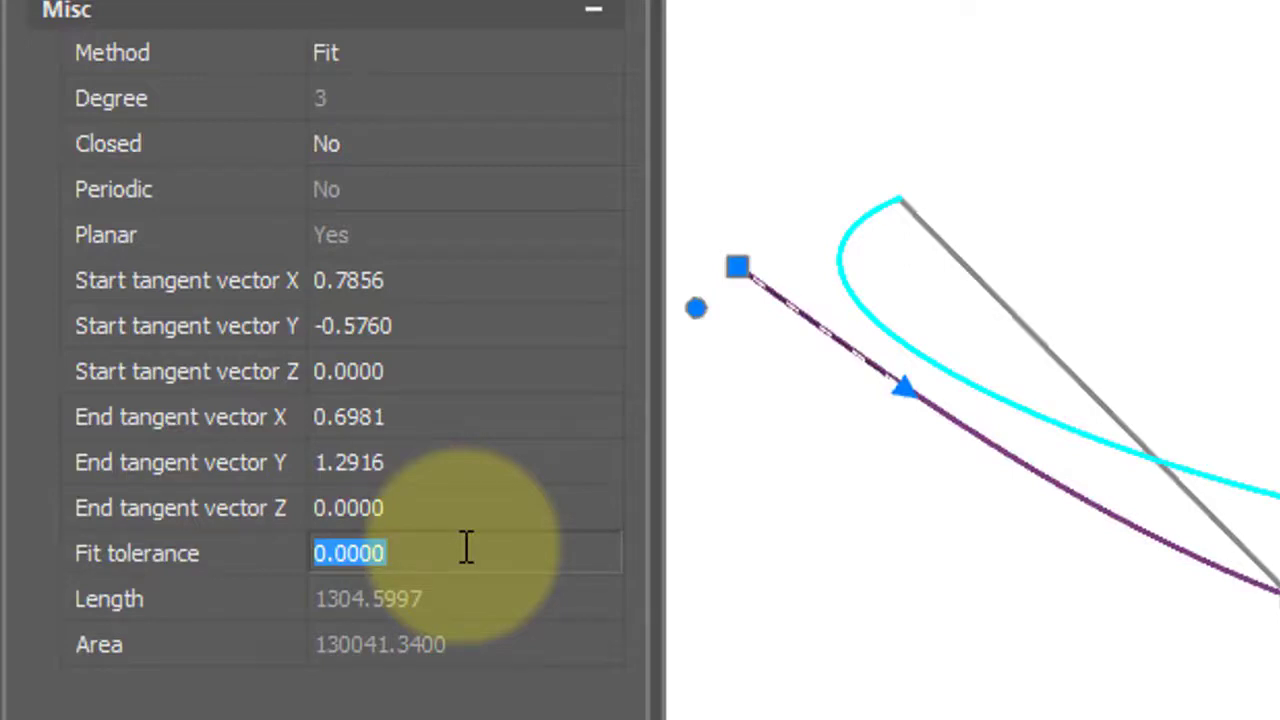
Try fit tolerances of 1 and 10 on the red spline, and set the final tolerance to 100.
text(1)
key(Return)
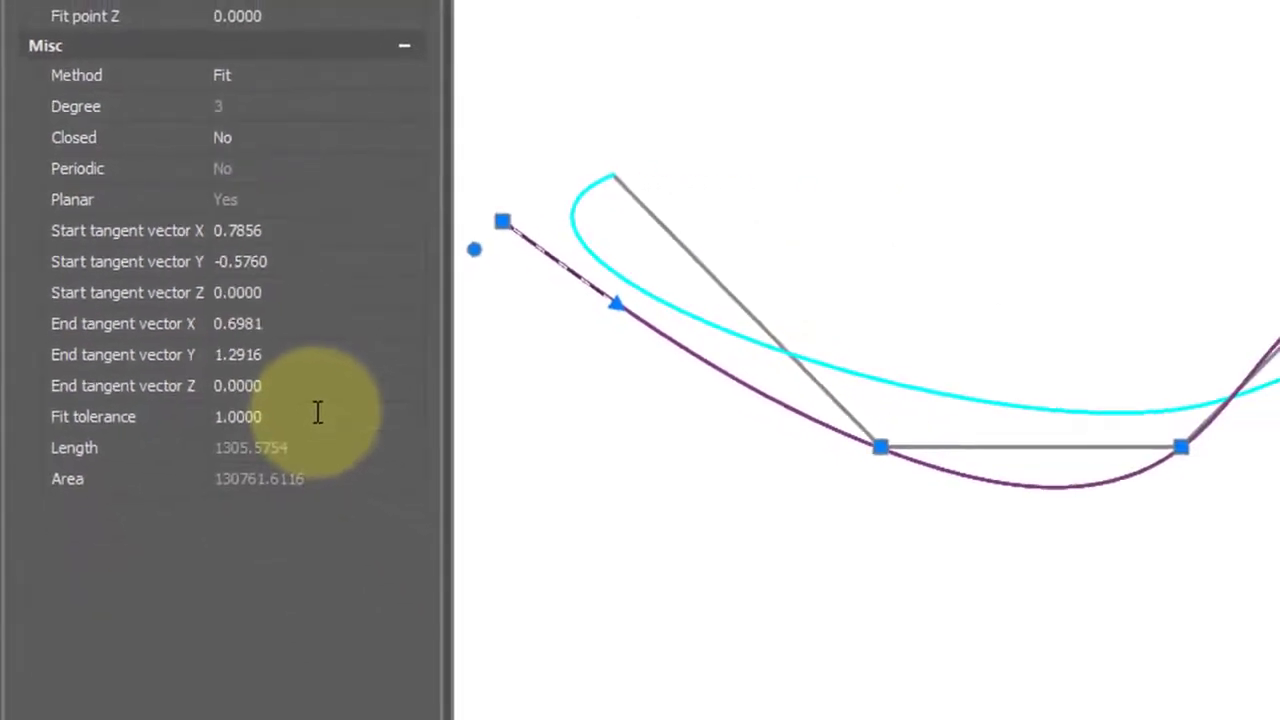
click(317, 413)
text(10)
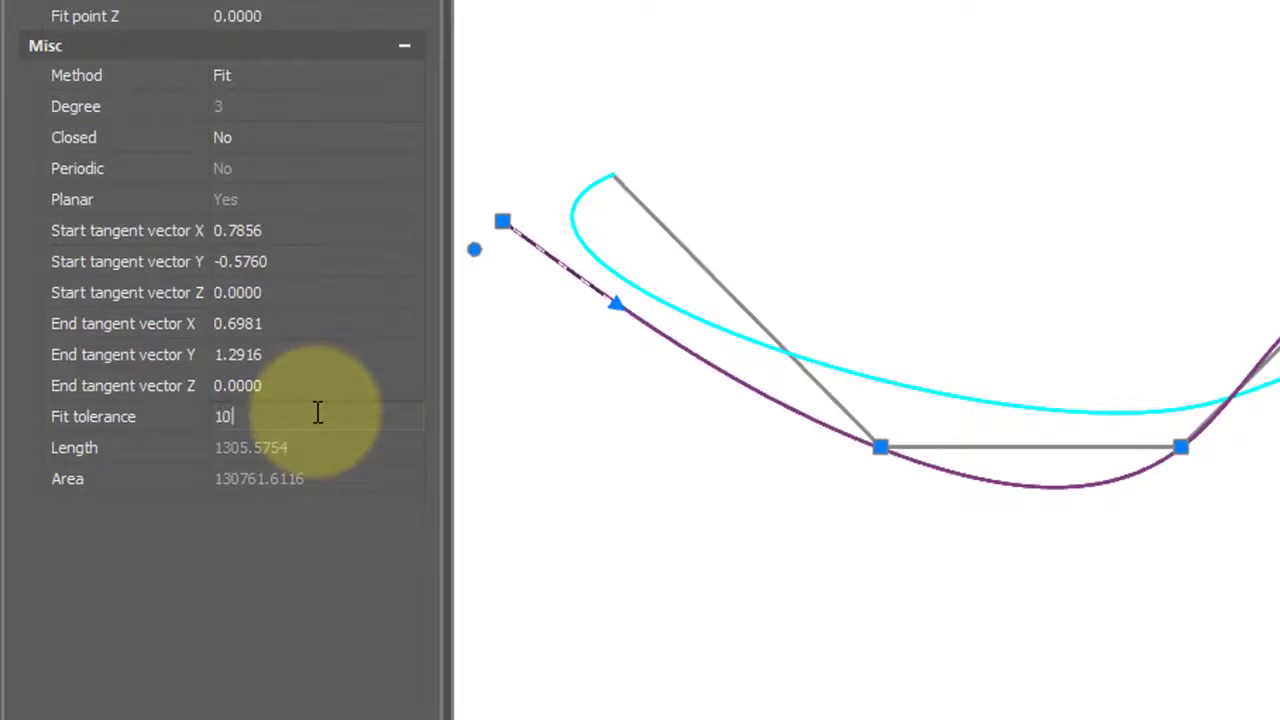
key(Return)
click(316, 415)
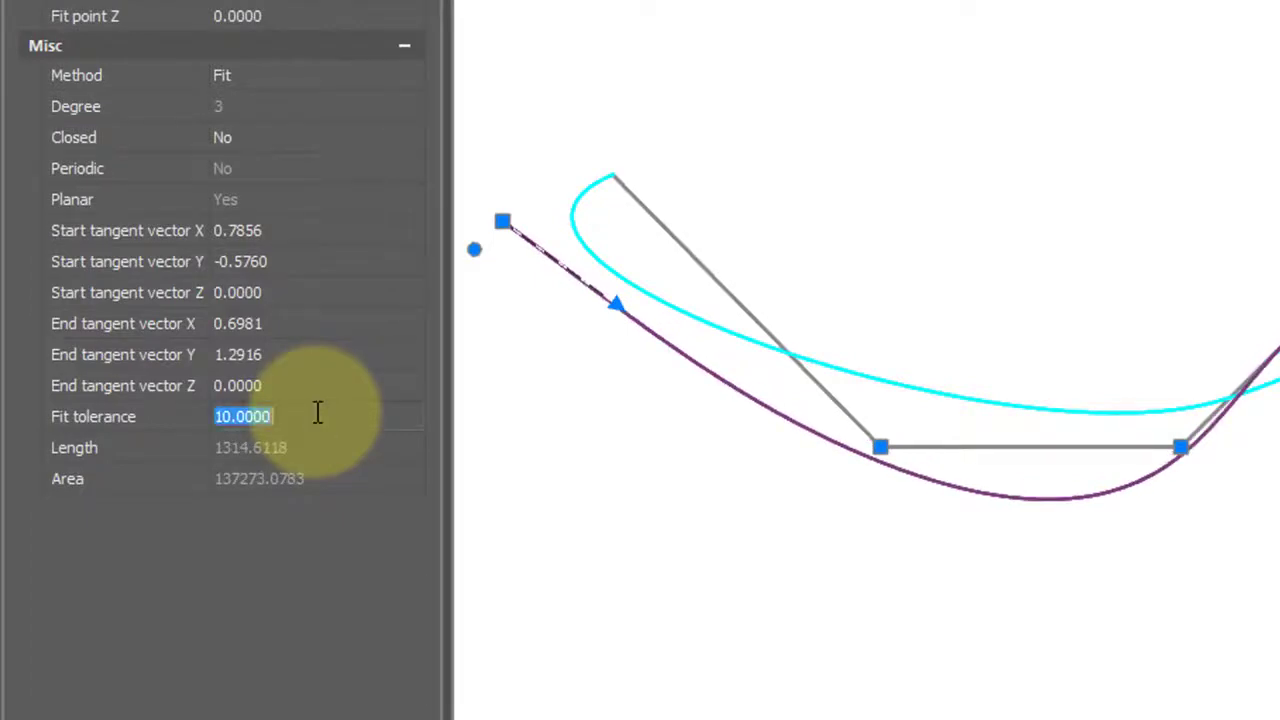
text(100)
key(Return)
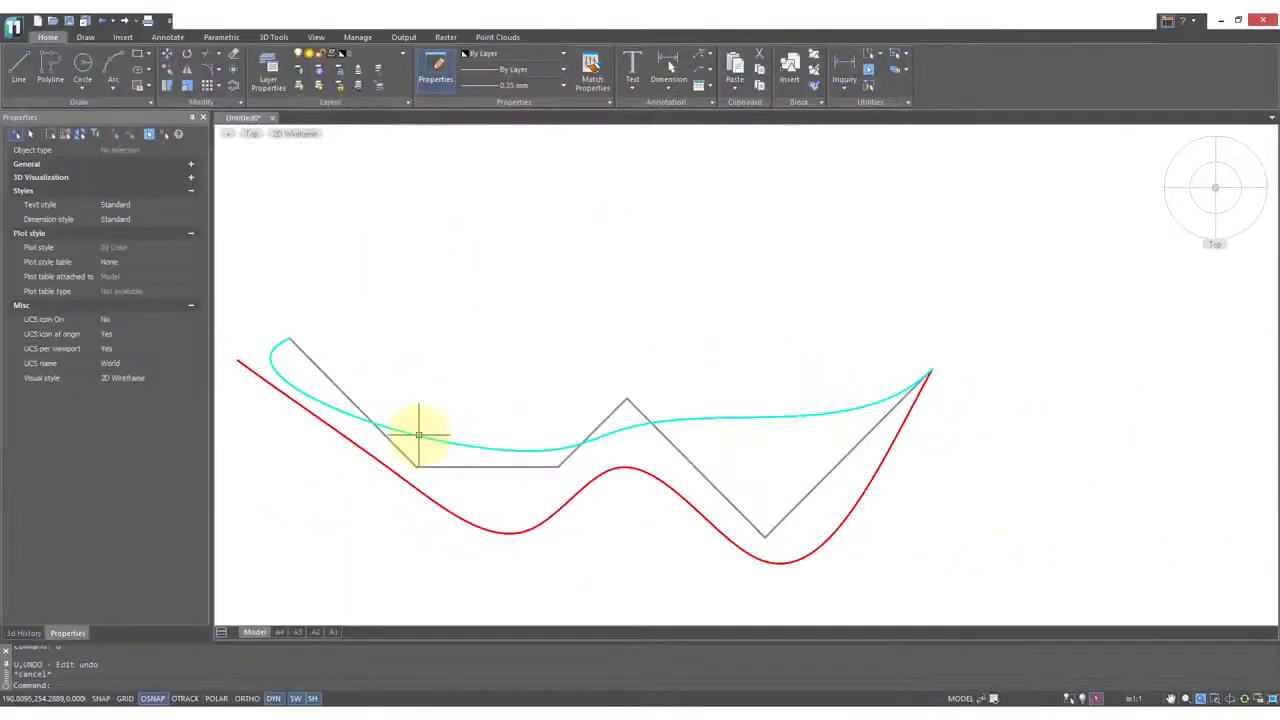
Change the cyan spline's method to Control Verticies, and set its Closed property to Yes and back to No.
click(420, 431)
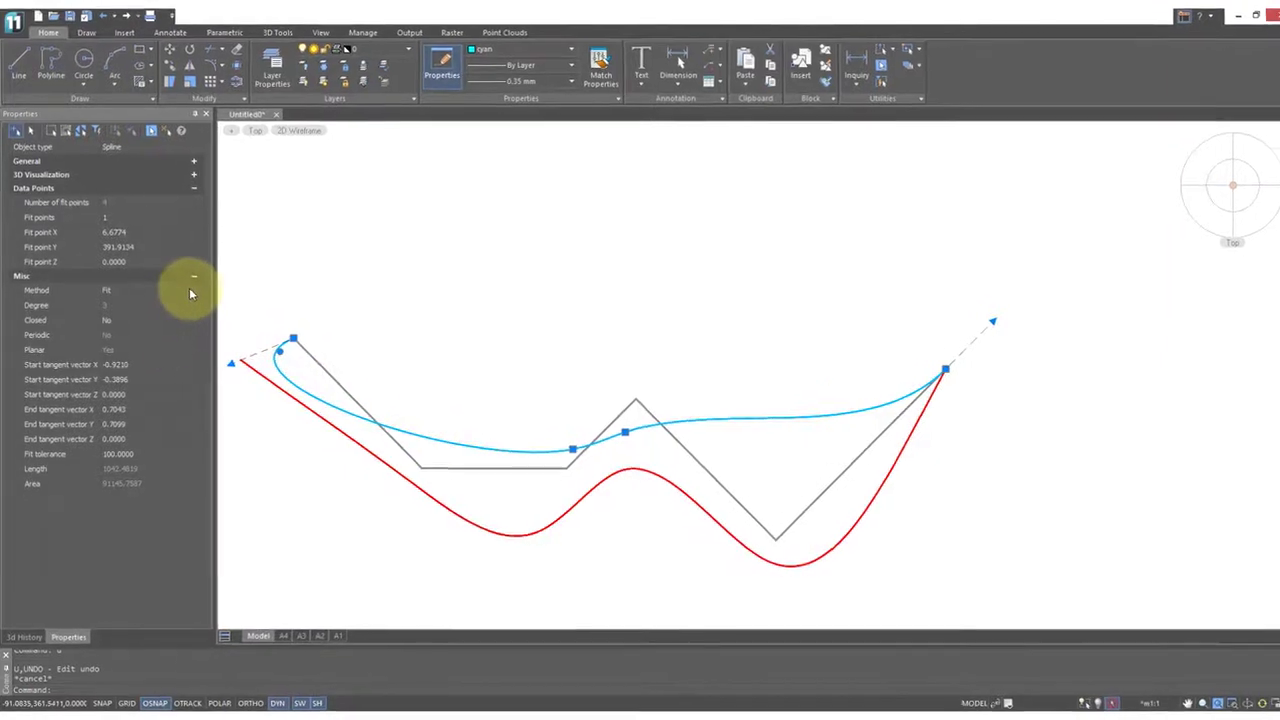
double_click(188, 291)
click(190, 320)
click(186, 347)
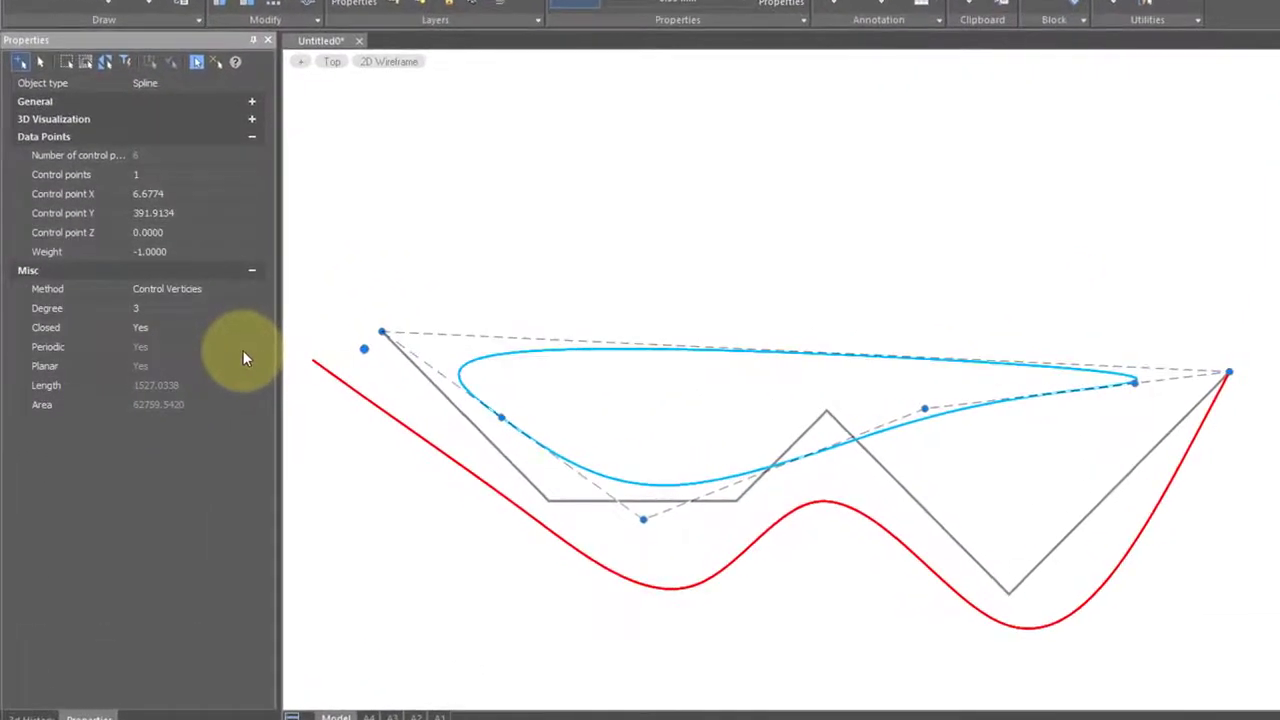
click(253, 327)
click(250, 346)
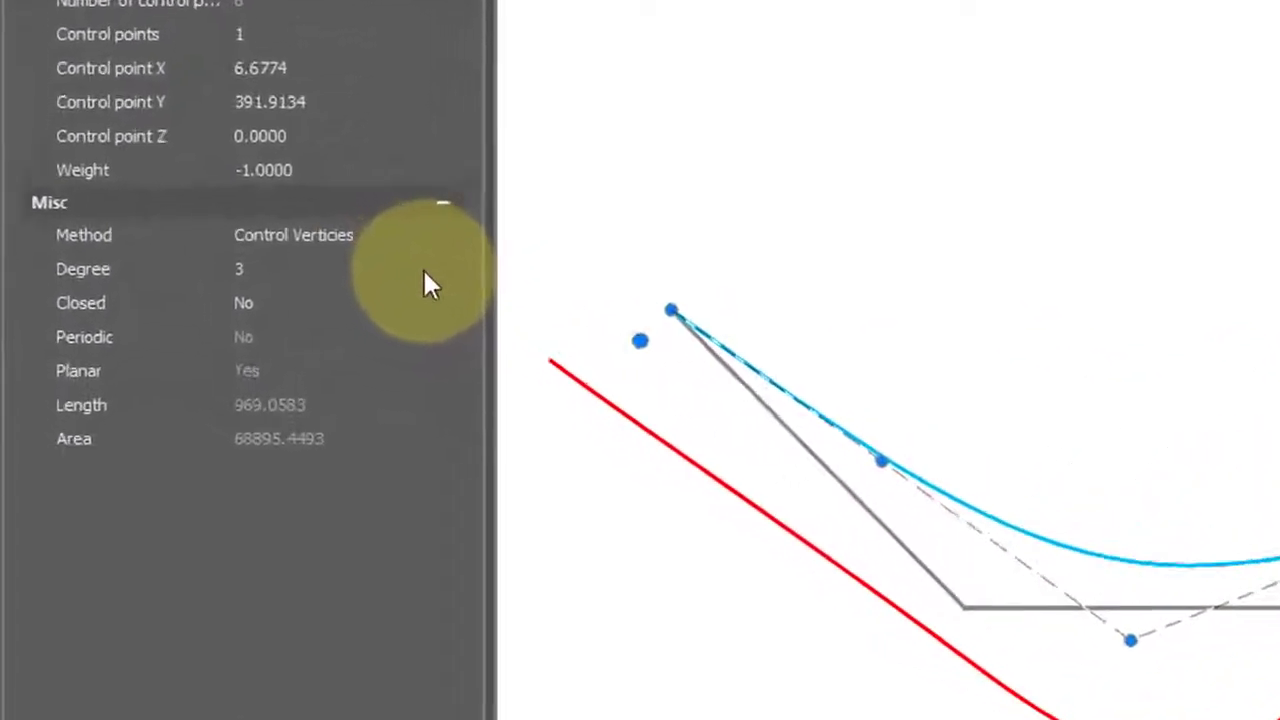
Raise the cyan spline's degree to 6.
click(419, 264)
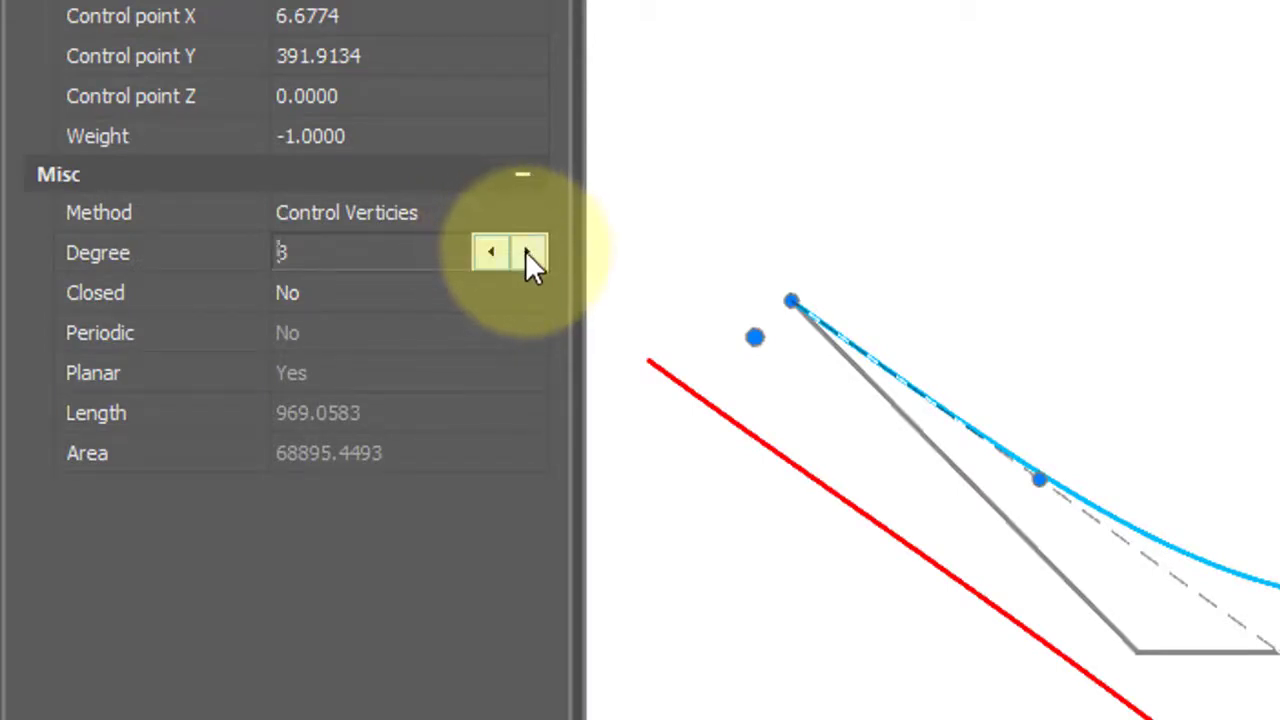
click(528, 255)
click(528, 255)
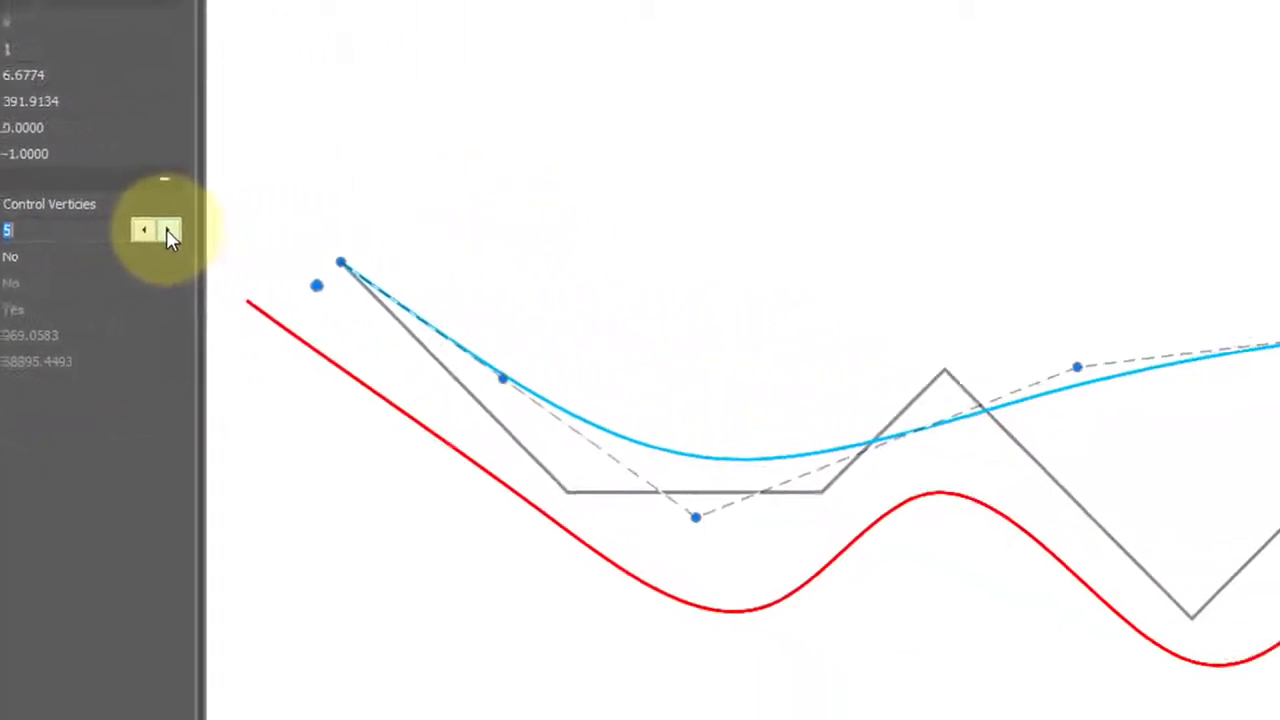
click(170, 229)
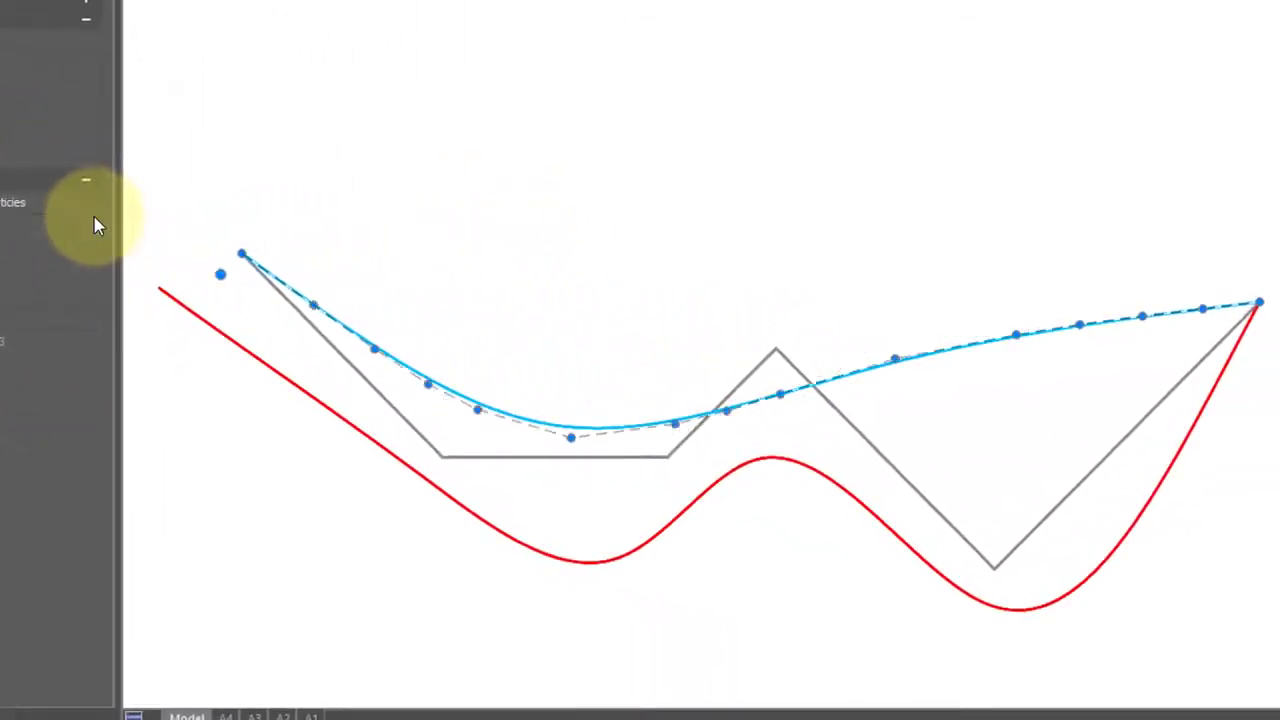
Try to reshape the cyan spline by moving its fourth control vertex upward.
click(430, 388)
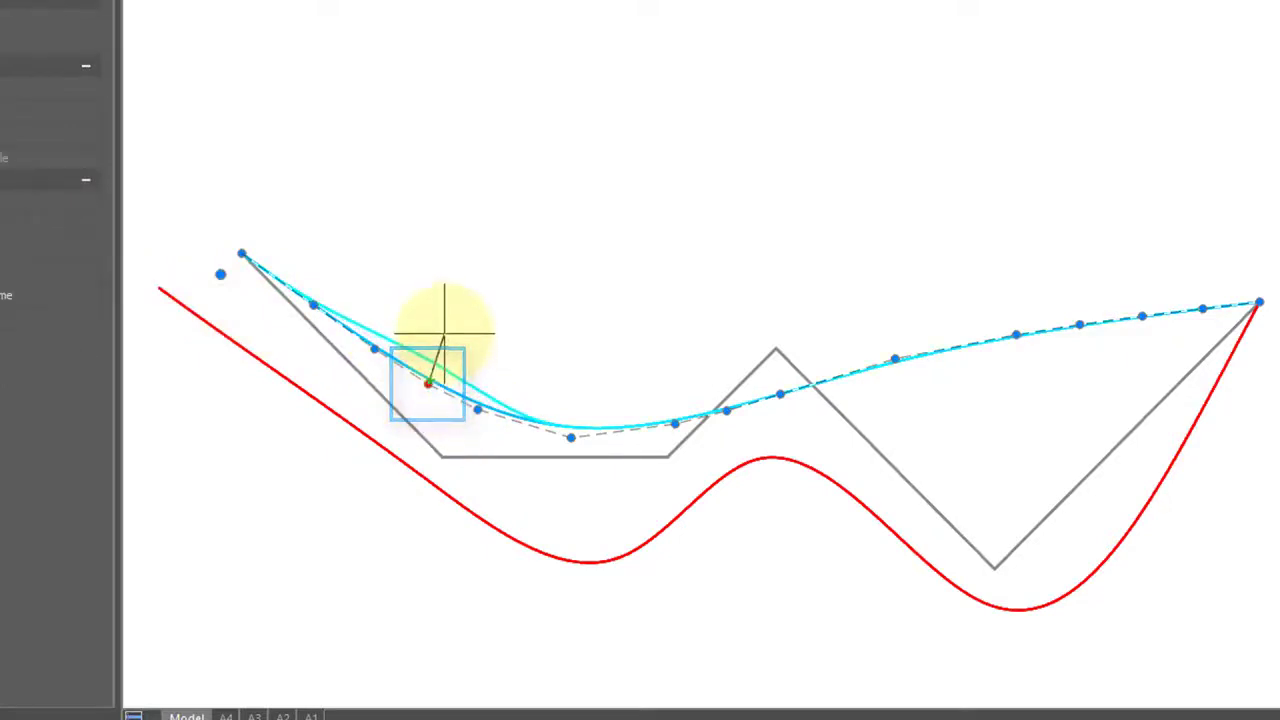
click(428, 383)
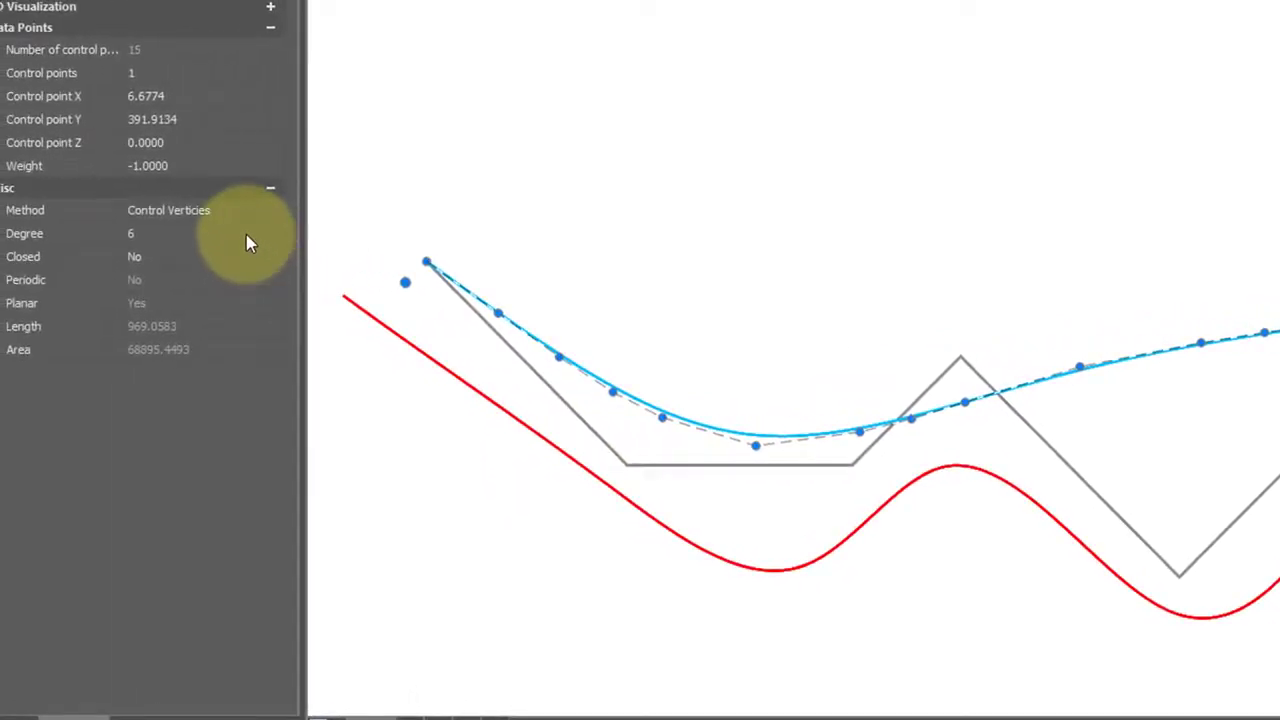
Try to lower the cyan spline's degree to 3.
click(251, 234)
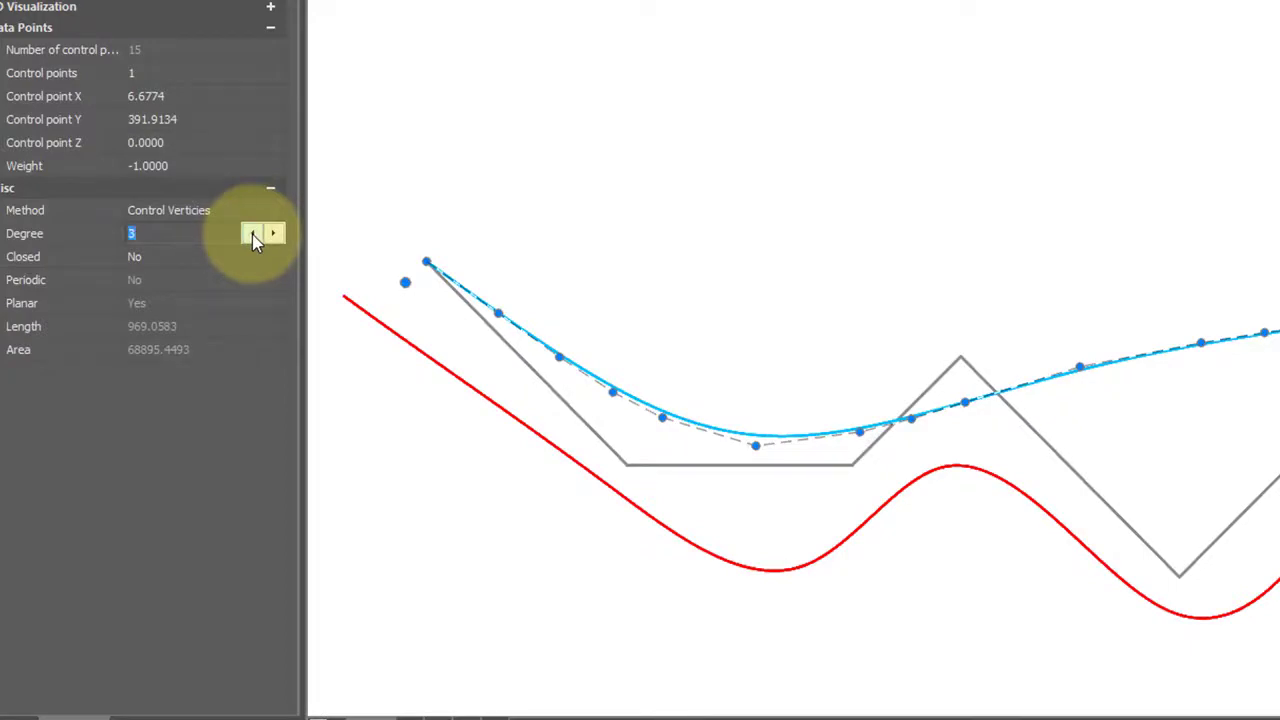
click(252, 234)
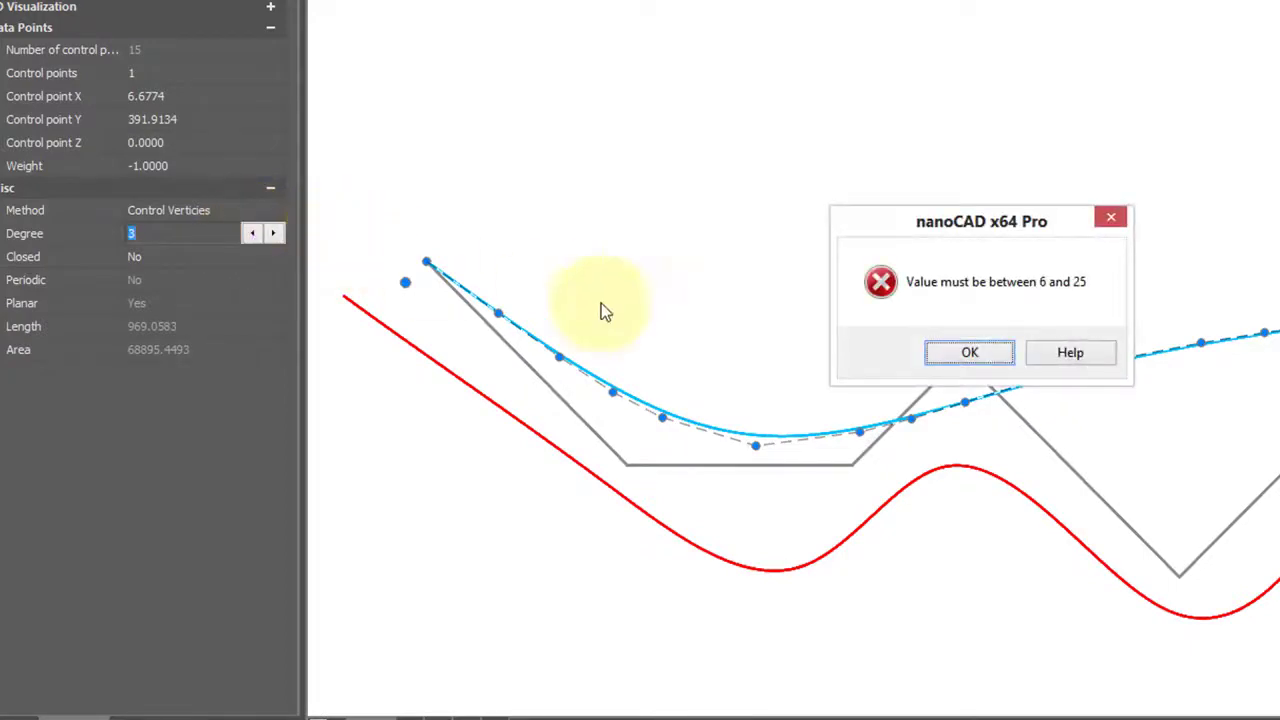
click(941, 357)
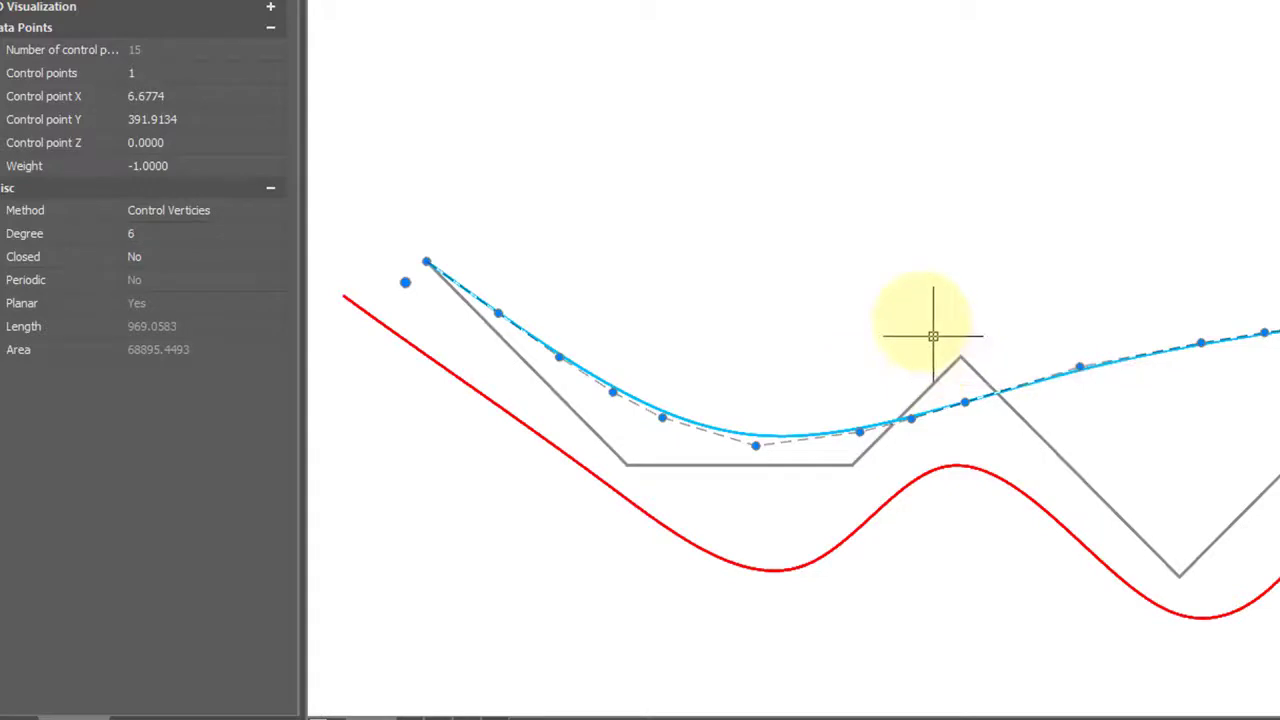